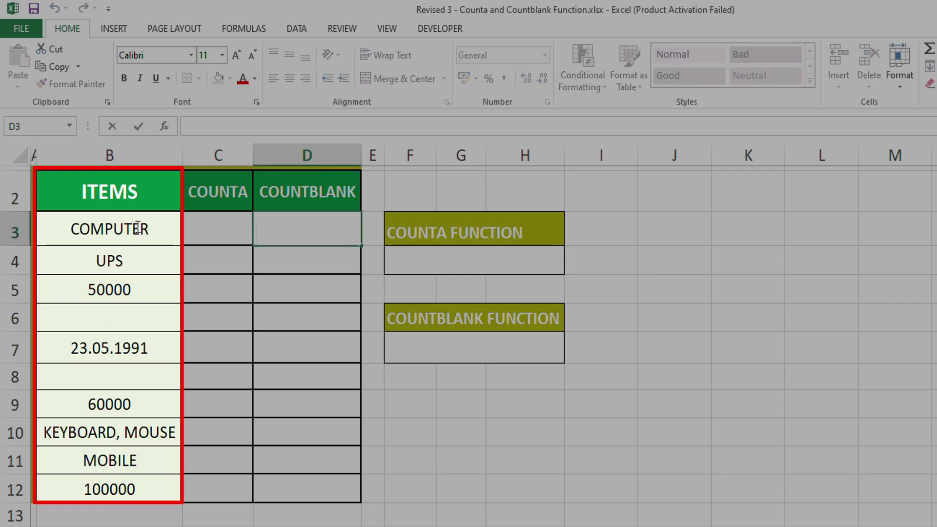
# - Examine the entries and empty cells of the ITEMS list in B3:B12
pyautogui.click(136, 229)
pyautogui.click(121, 291)
pyautogui.click(122, 347)
pyautogui.click(119, 402)
pyautogui.click(114, 440)
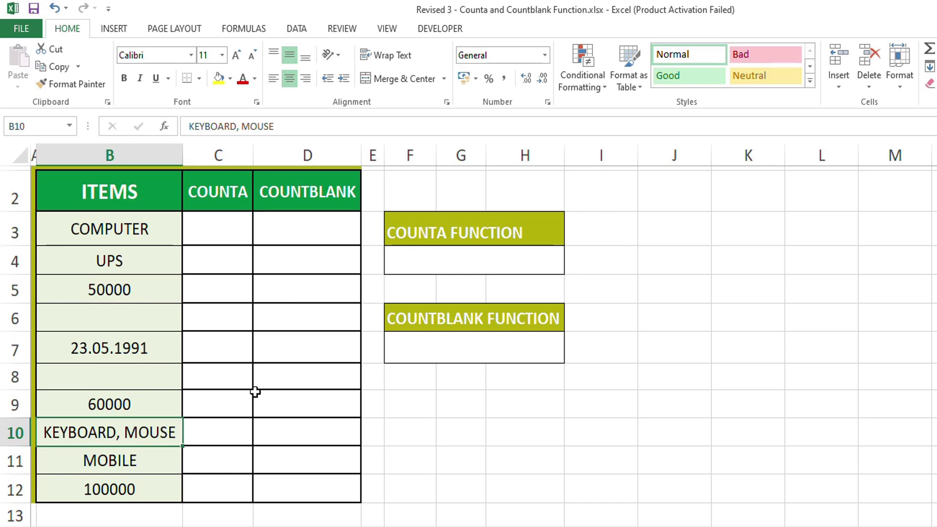
pyautogui.moveTo(121, 236); pyautogui.dragTo(126, 476)
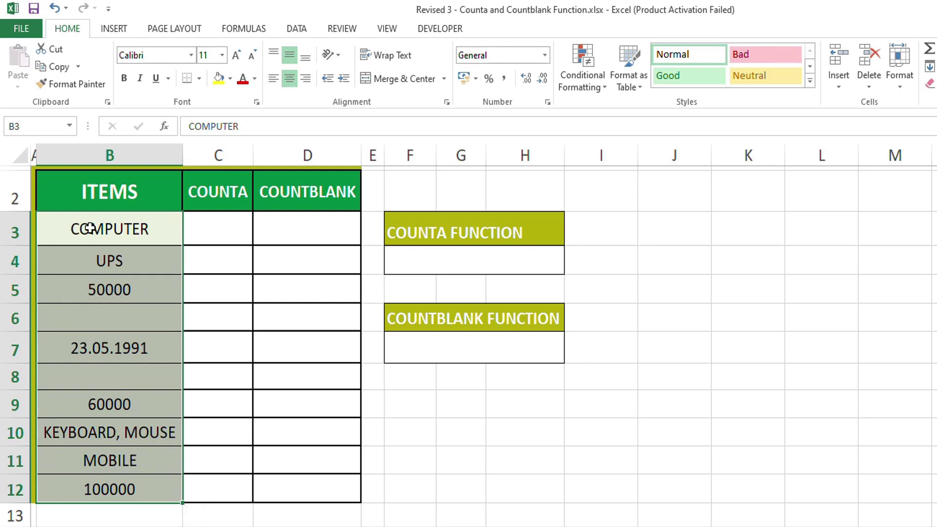
pyautogui.click(91, 263)
pyautogui.click(84, 290)
pyautogui.click(78, 349)
pyautogui.click(74, 405)
pyautogui.click(81, 454)
pyautogui.click(78, 486)
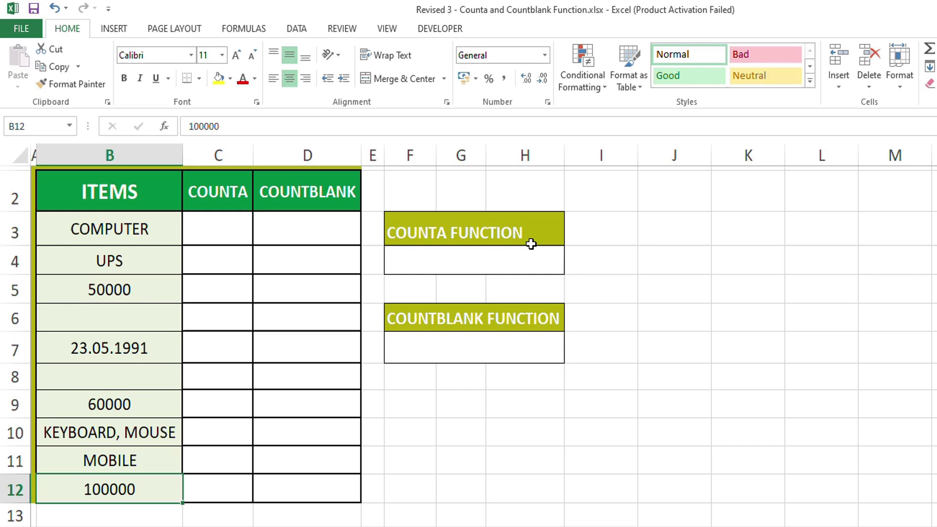
# - Enter the formula =COUNTA(B3:B12) in cell F4 under the COUNTA FUNCTION heading
pyautogui.click(430, 231)
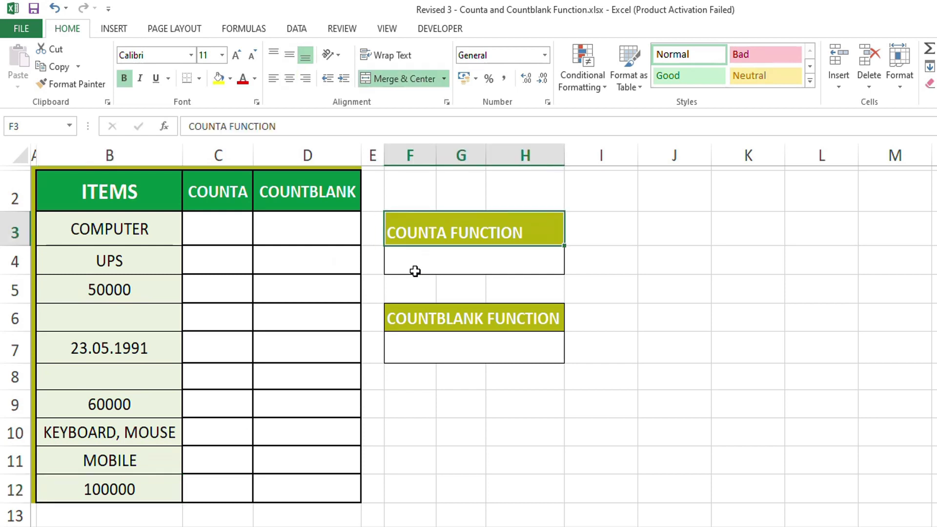
pyautogui.click(453, 269)
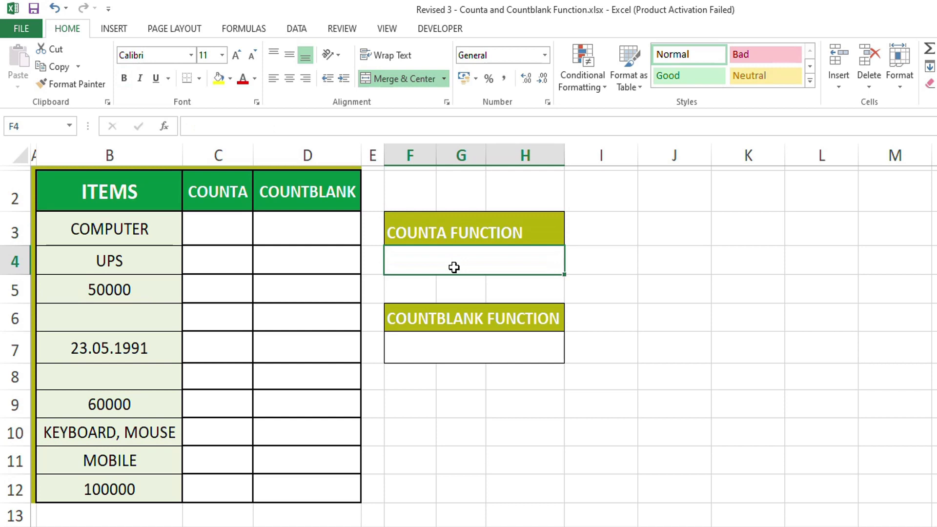
pyautogui.write('=')
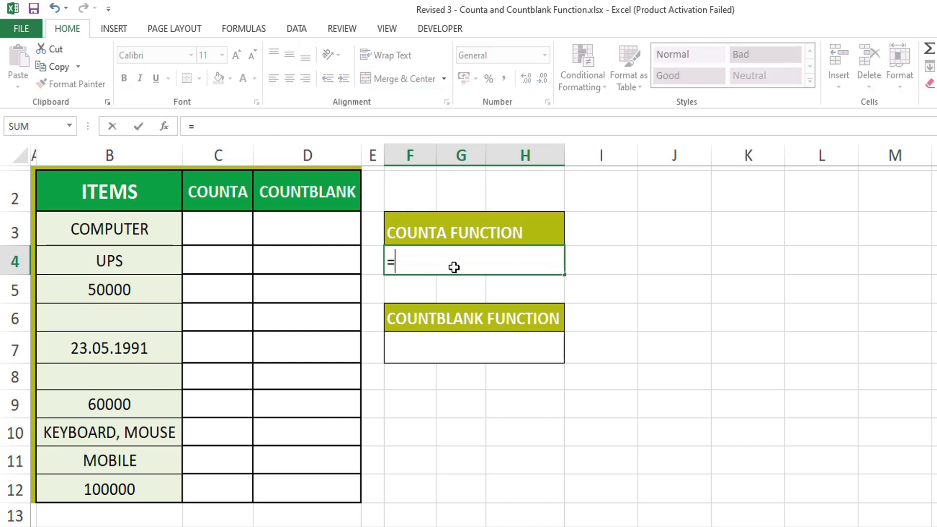
pyautogui.write('coun')
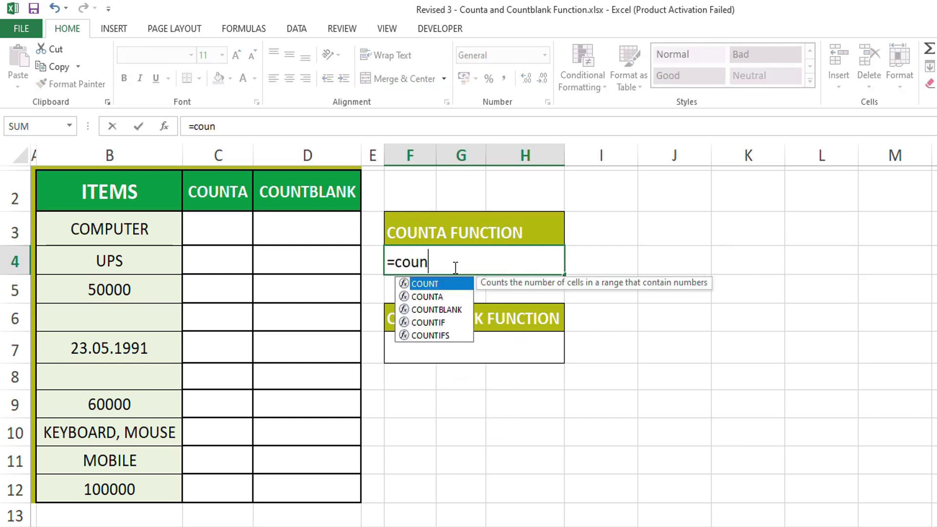
pyautogui.write('ta(')
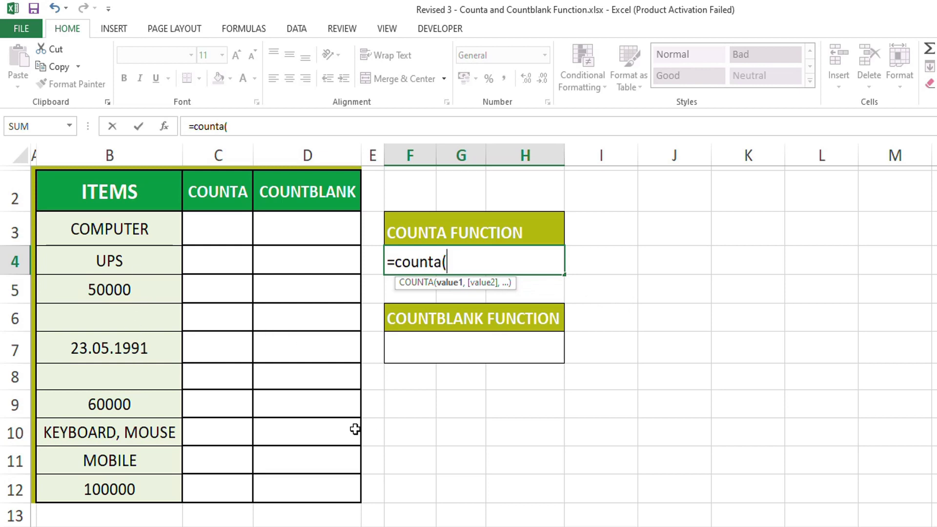
pyautogui.moveTo(119, 231); pyautogui.dragTo(104, 487)
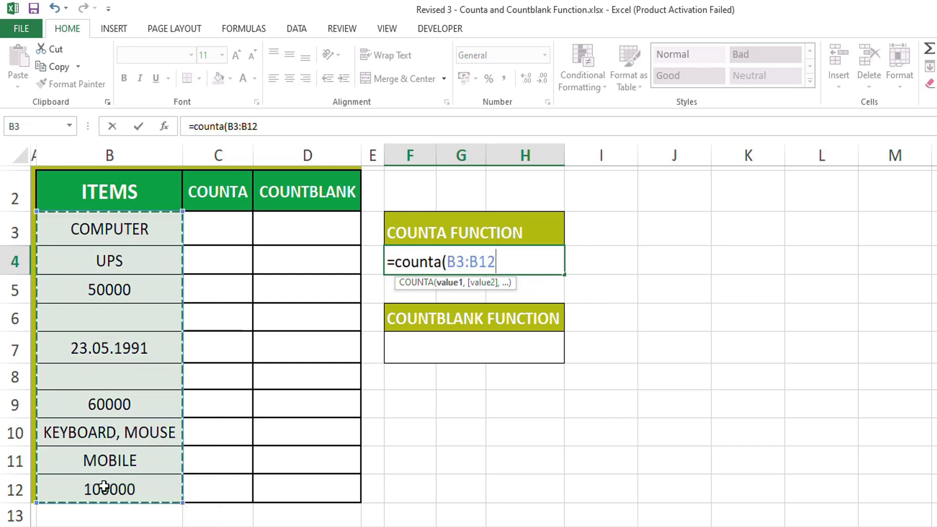
pyautogui.write(')')
pyautogui.press('Return')
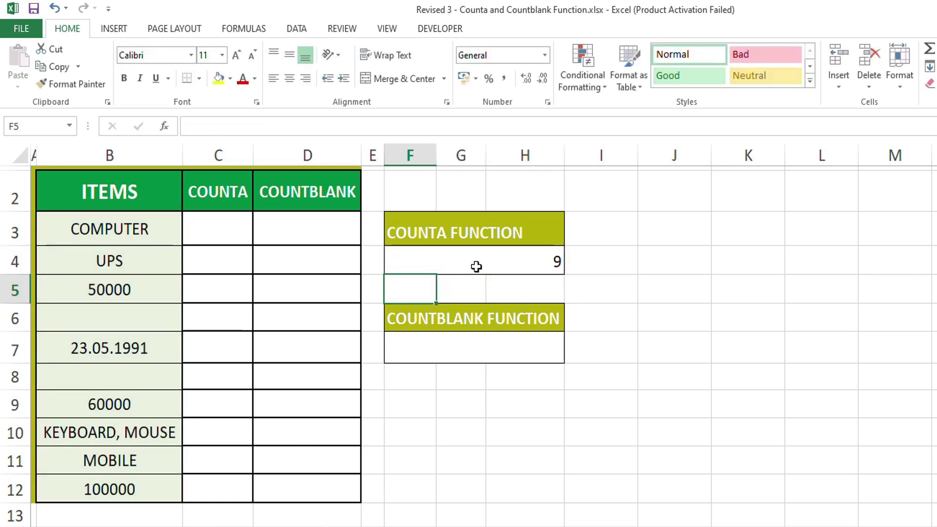
pyautogui.click(476, 257)
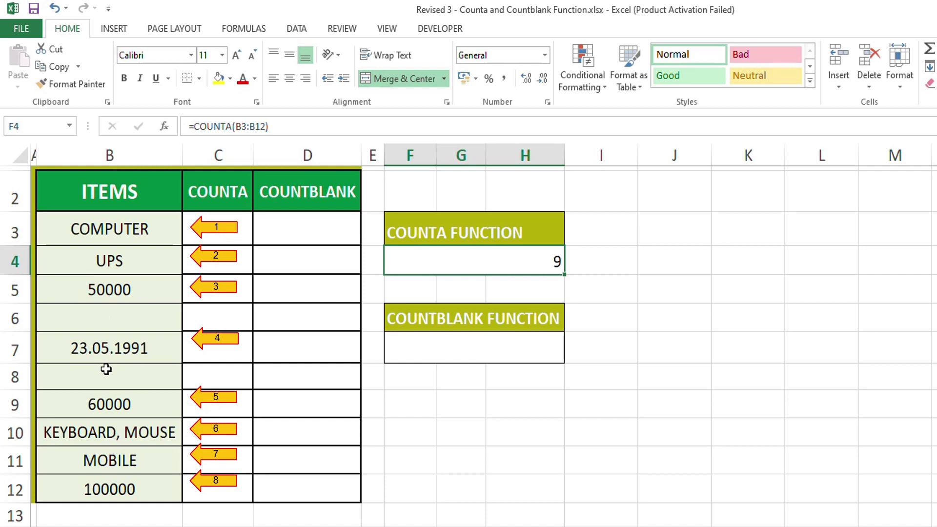
# - Enter =COUNTA(B3) in C3 and fill the formula down the COUNTA column to C12
pyautogui.click(213, 196)
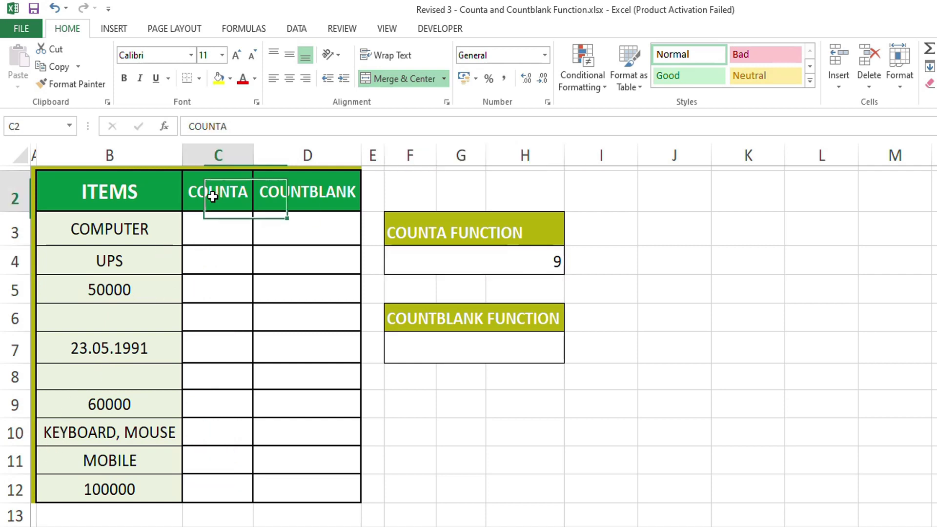
pyautogui.click(214, 244)
pyautogui.write('=')
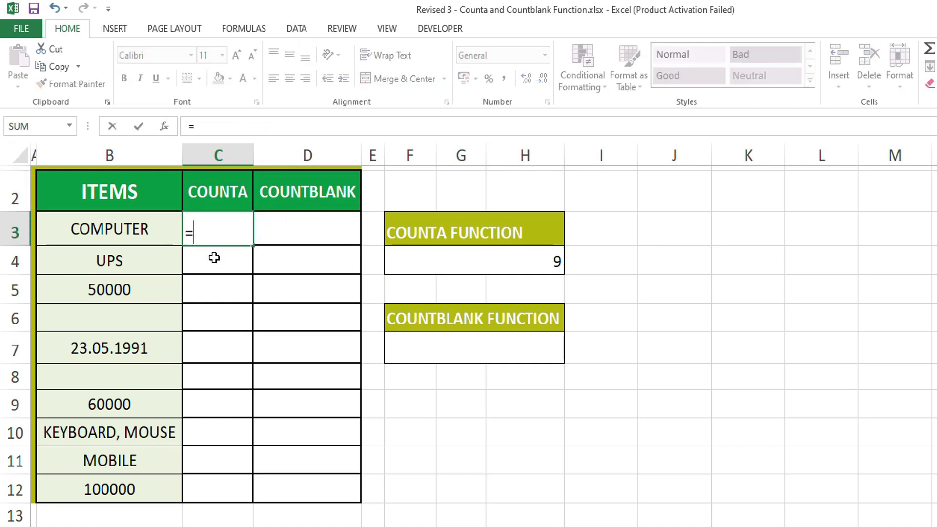
pyautogui.write('counta(')
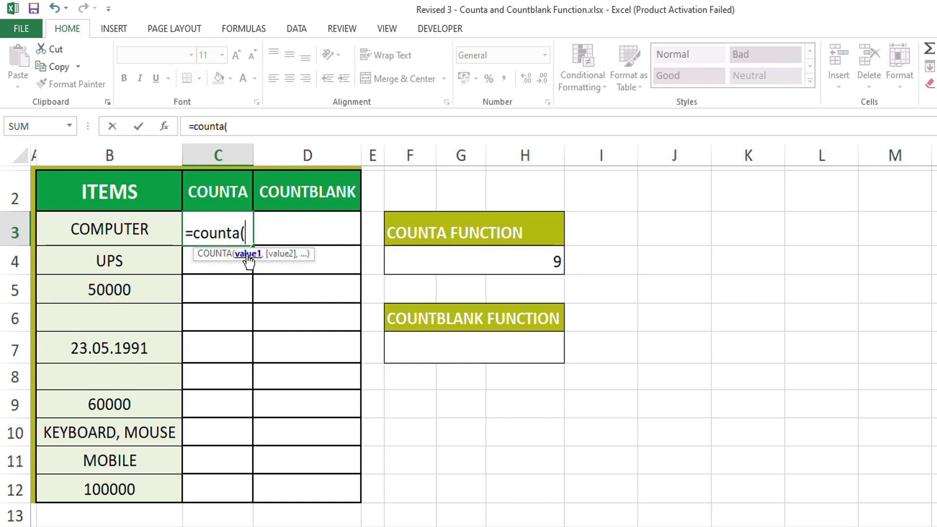
pyautogui.click(91, 228)
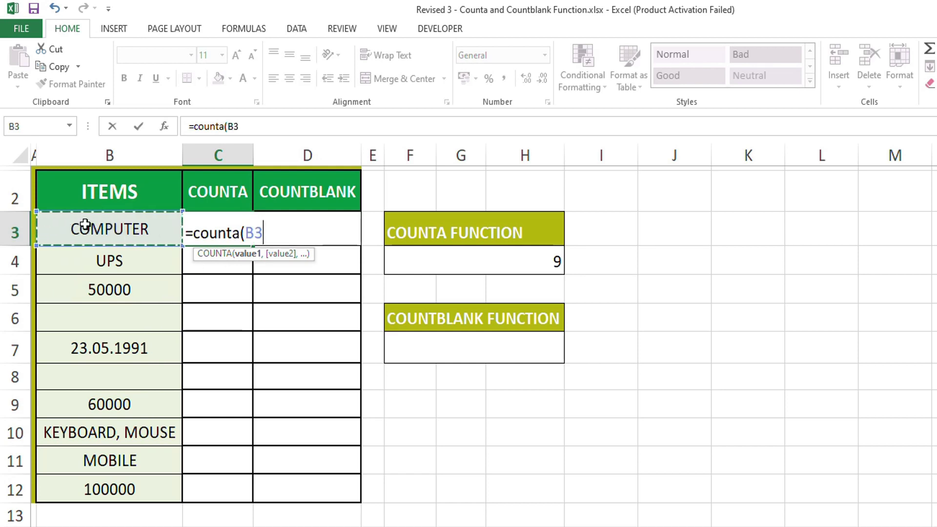
pyautogui.write(')')
pyautogui.press('Return')
pyautogui.press('Up')
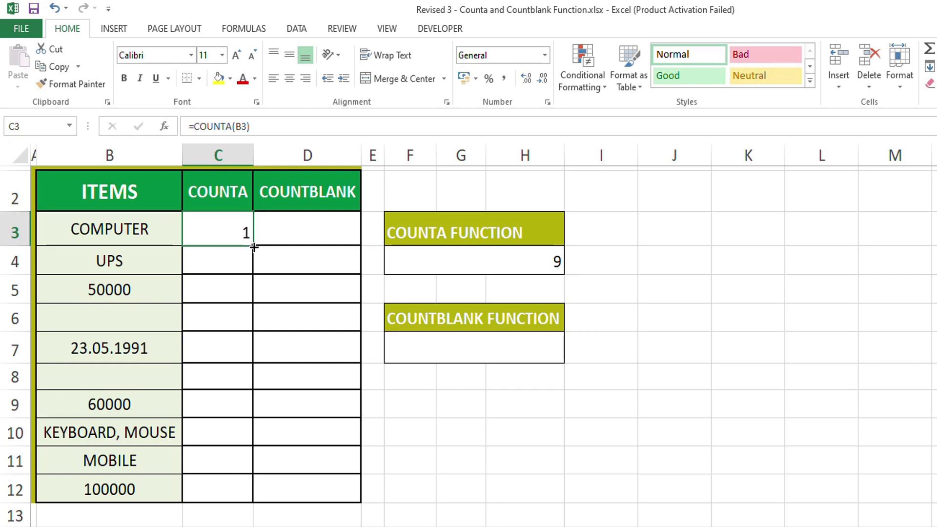
pyautogui.moveTo(254, 247); pyautogui.dragTo(248, 489)
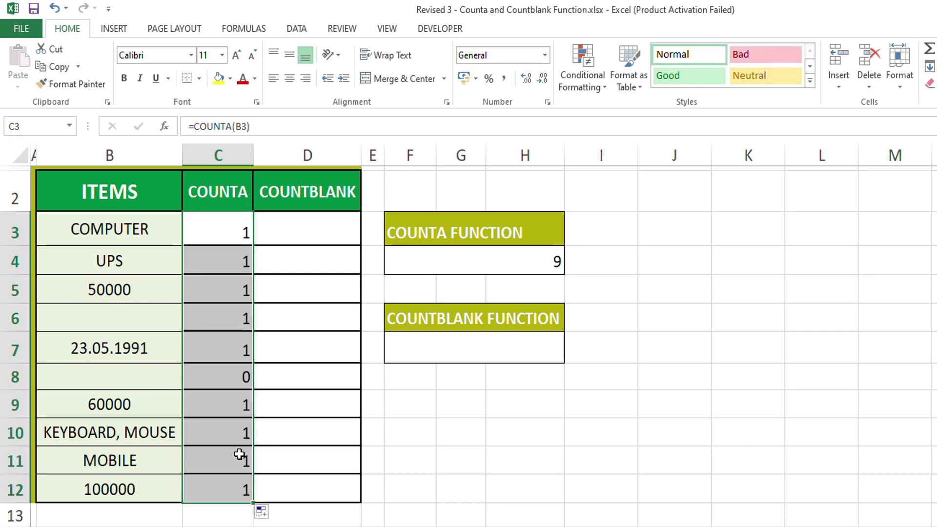
pyautogui.click(242, 489)
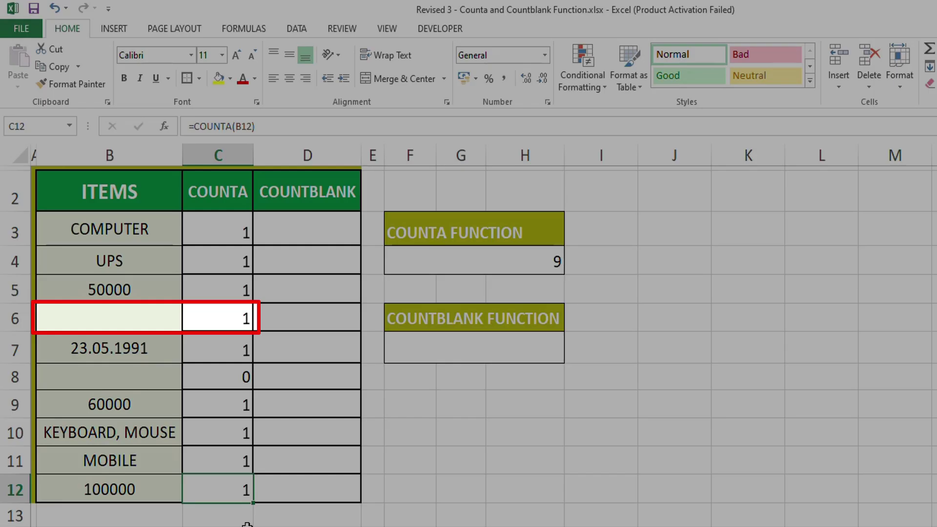
# - Inspect the contents of the apparently empty cell B6 for hidden characters, leaving the cell as it was
pyautogui.click(106, 312)
pyautogui.doubleClick(106, 311)
pyautogui.doubleClick(106, 311)
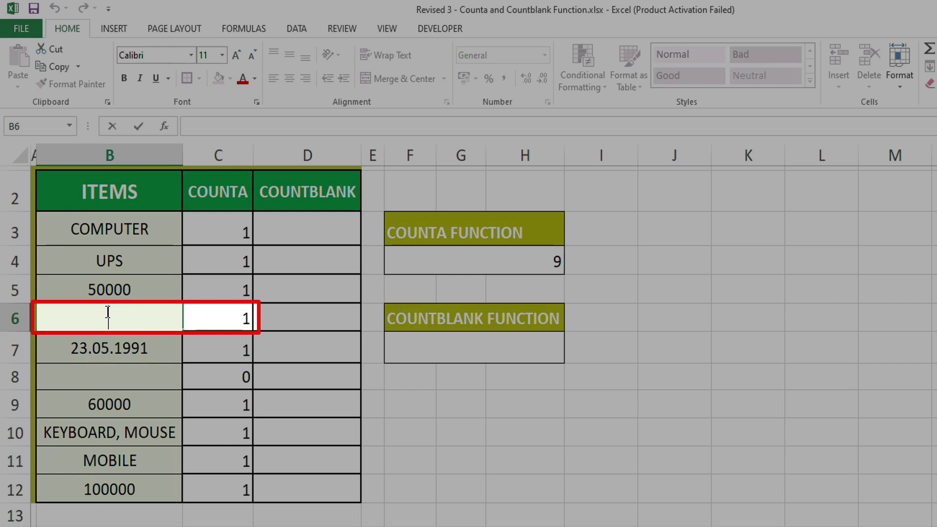
pyautogui.press('BackSpace')
pyautogui.press('BackSpace')
pyautogui.press('BackSpace')
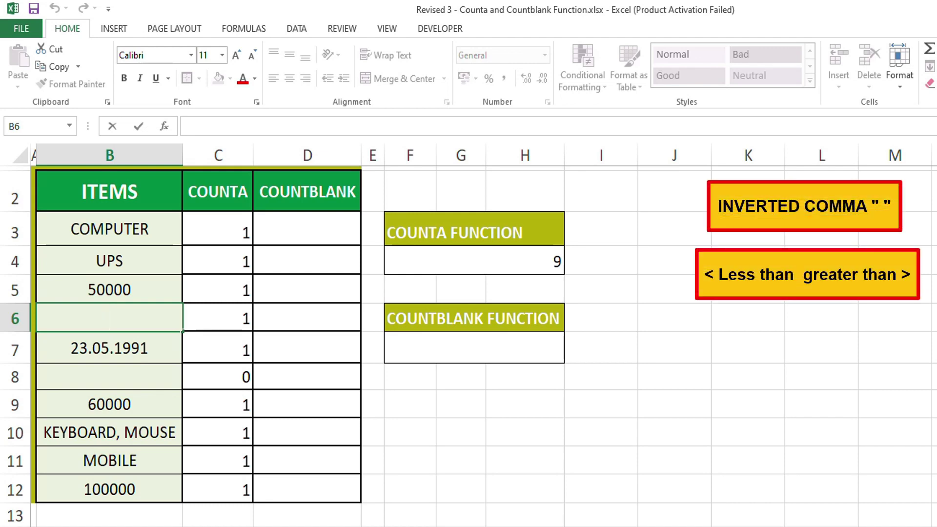
pyautogui.press('Escape')
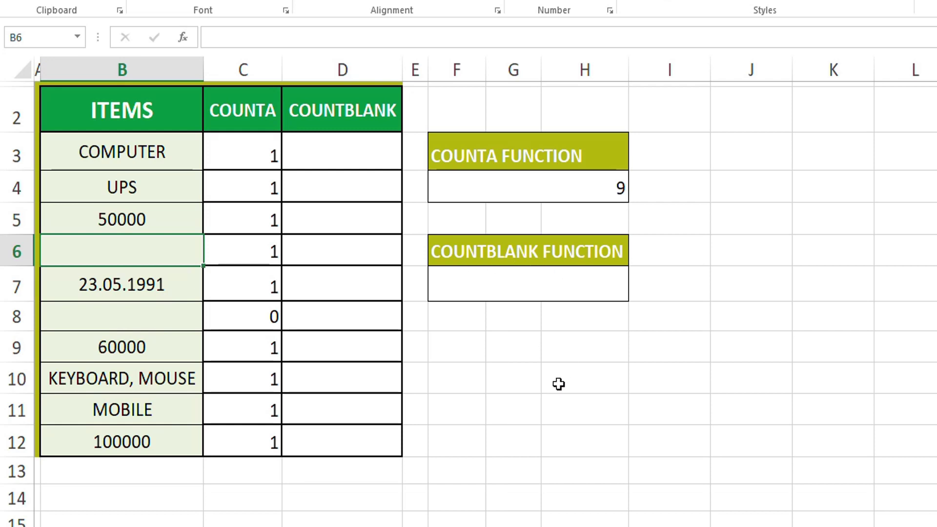
# - Enter a COUNTBLANK formula in cell F7 under the COUNTBLANK FUNCTION heading
pyautogui.click(537, 298)
pyautogui.write('=c')
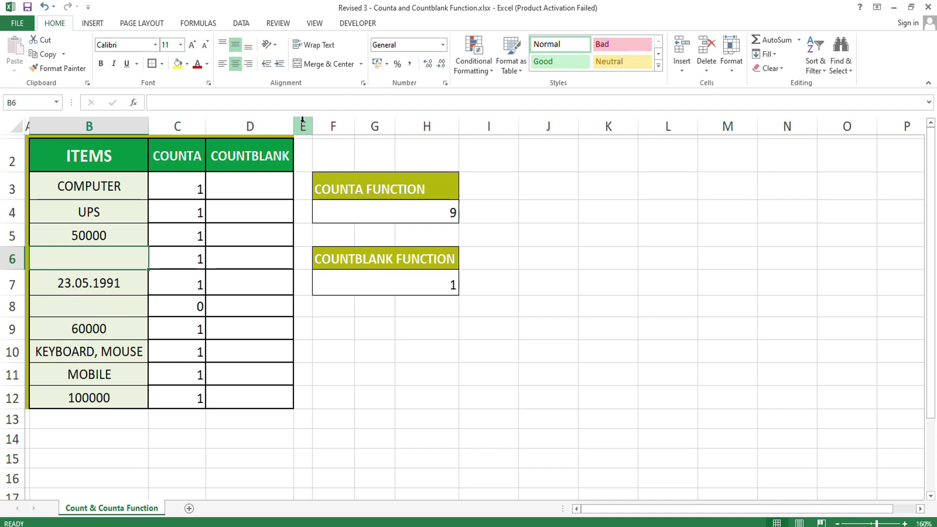
# - Change the heading in D2 to COUNTA & COUNTBLANK and widen column D so the heading fits on one line
pyautogui.moveTo(293, 121); pyautogui.dragTo(366, 122)
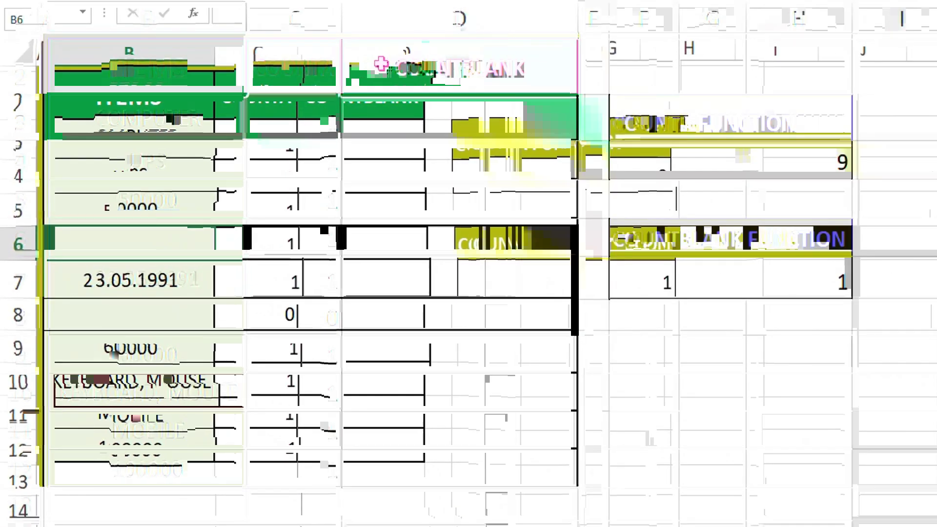
pyautogui.doubleClick(383, 64)
pyautogui.write('cou')
pyautogui.press('BackSpace')
pyautogui.press('BackSpace')
pyautogui.press('BackSpace')
pyautogui.write('COUNTA &')
pyautogui.press('Return')
pyautogui.click(381, 63)
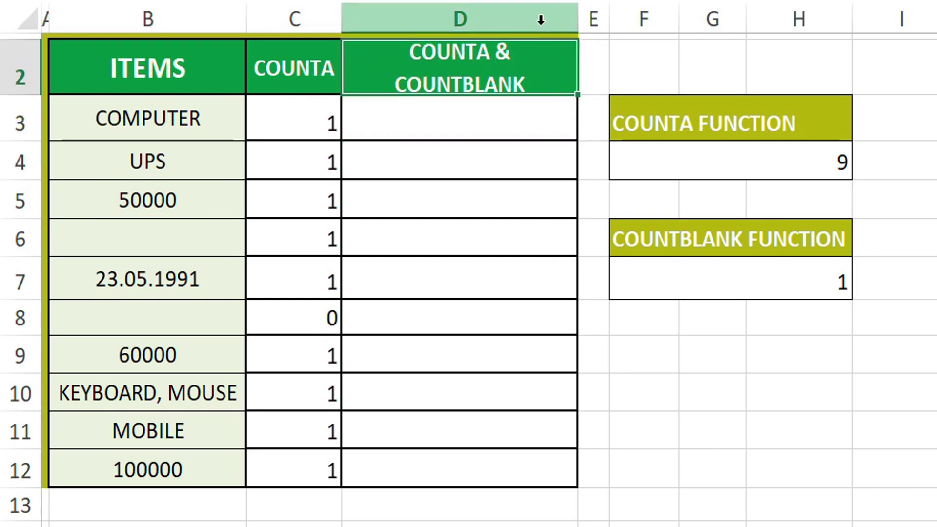
pyautogui.moveTo(576, 20); pyautogui.dragTo(600, 20)
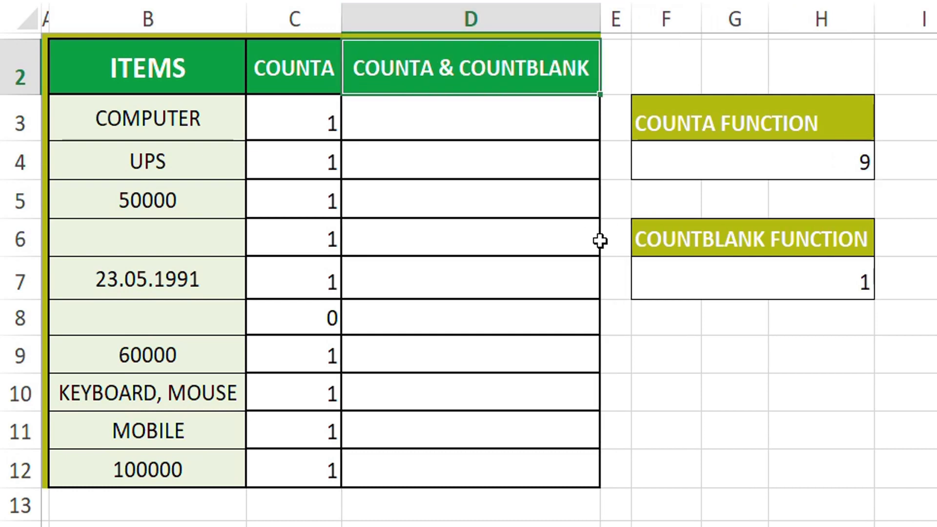
# - Enter the formula =COUNTA(B3:B12)+COUNTBLANK(B3:B12) in cell D3
pyautogui.click(433, 118)
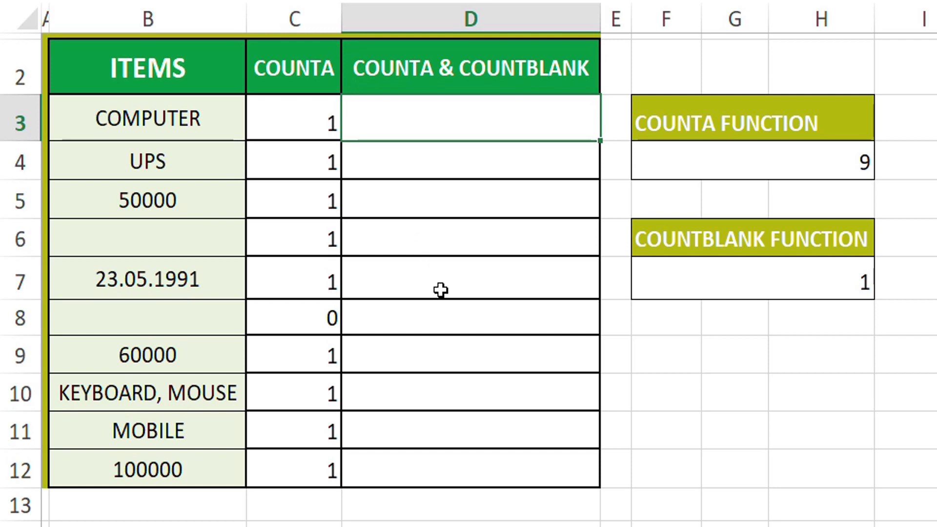
pyautogui.write('=')
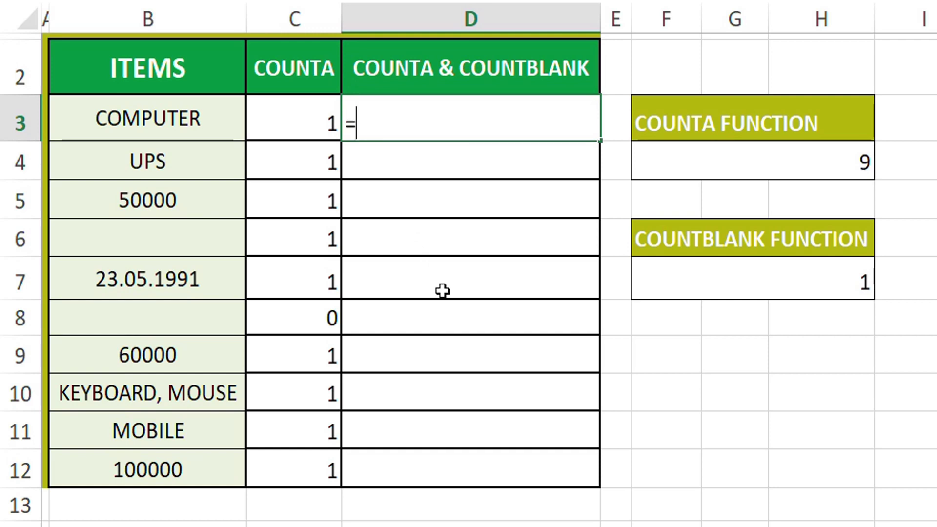
pyautogui.write('COUNTA(')
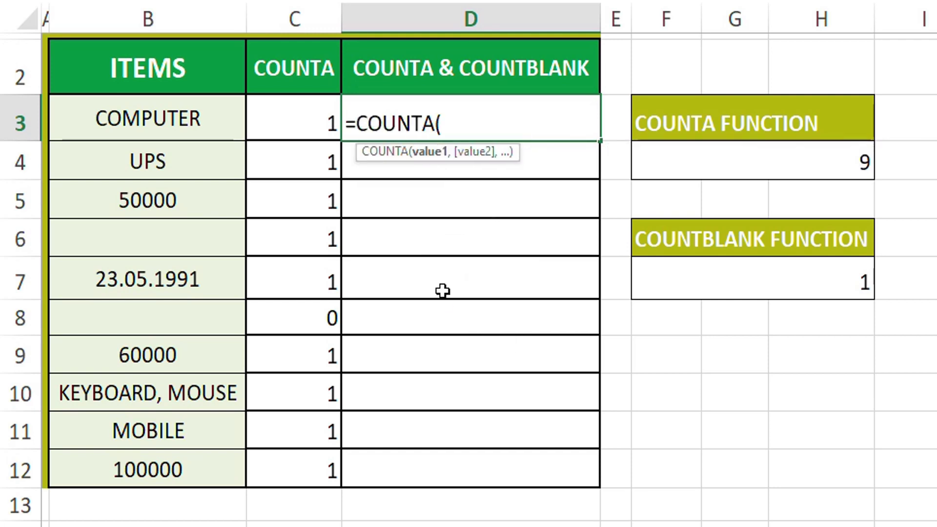
pyautogui.moveTo(152, 109); pyautogui.dragTo(175, 455)
pyautogui.write(')')
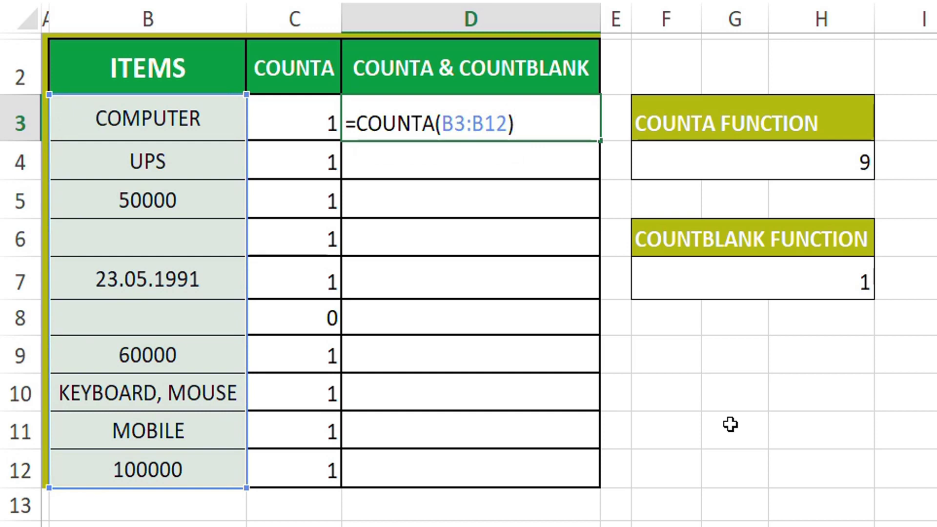
pyautogui.write('+COUNT')
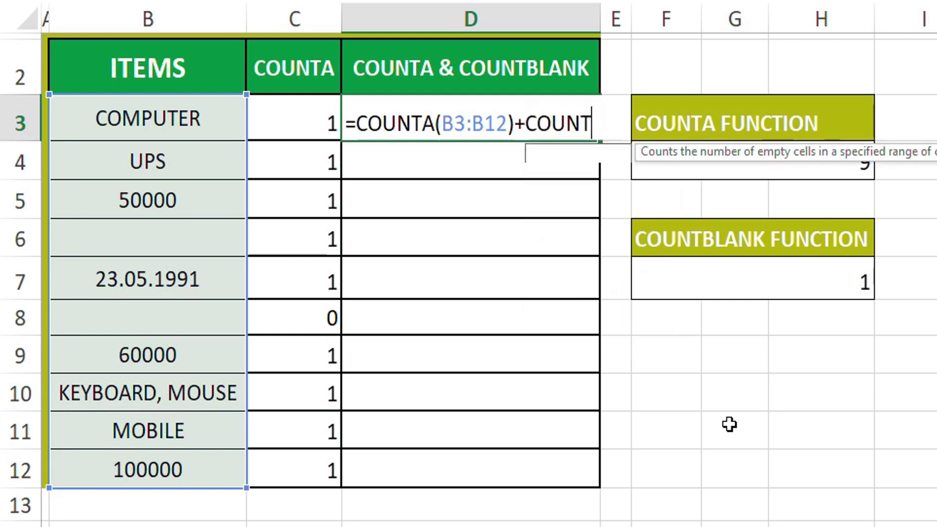
pyautogui.write('BLANK')
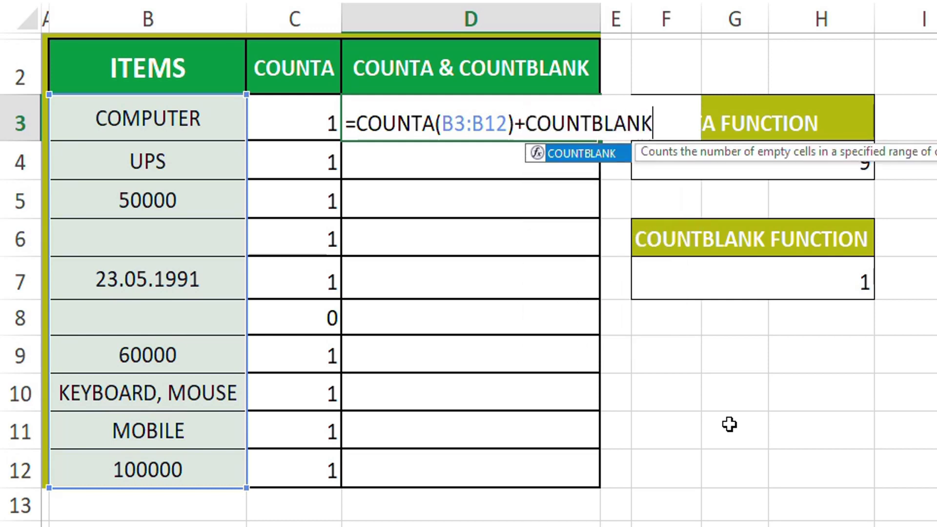
pyautogui.write('(')
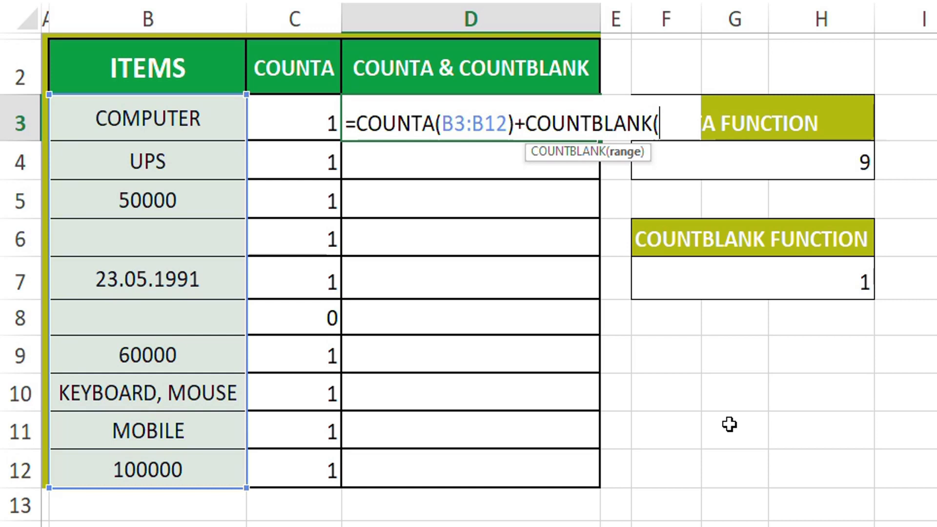
pyautogui.moveTo(192, 119); pyautogui.dragTo(142, 469)
pyautogui.write(')')
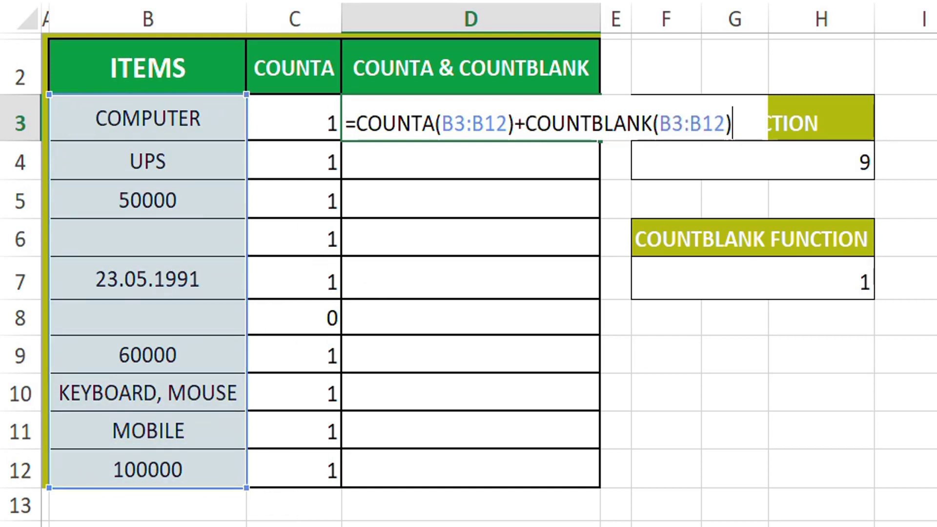
pyautogui.press('Return')
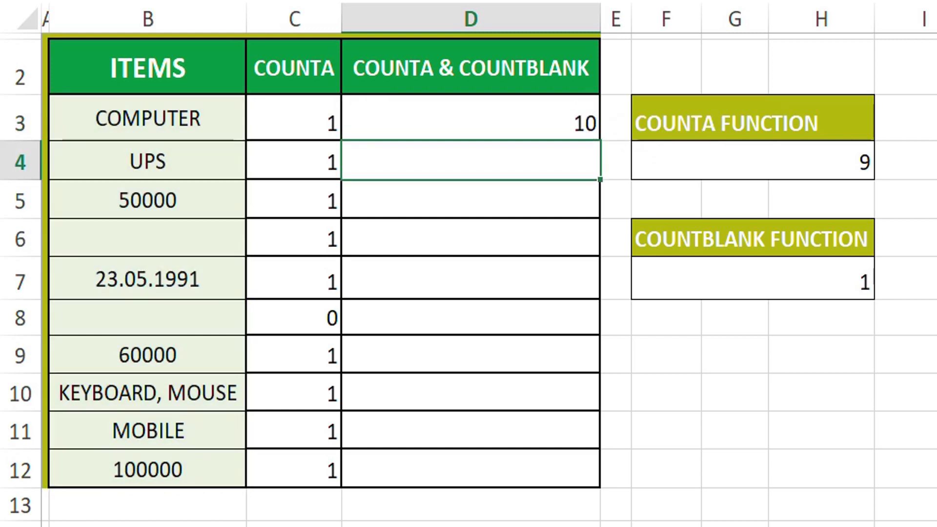
pyautogui.click(550, 129)
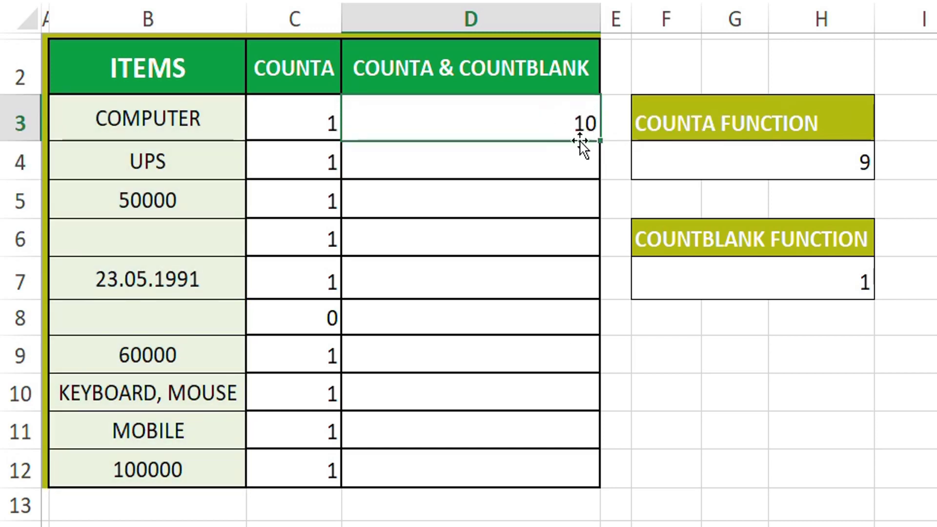
# - Compare the filled and blank item cells in B3:B12 with the combined count in D3
pyautogui.moveTo(166, 129); pyautogui.dragTo(147, 205)
pyautogui.click(78, 263)
pyautogui.click(117, 347)
pyautogui.click(130, 397)
pyautogui.click(117, 434)
pyautogui.click(130, 466)
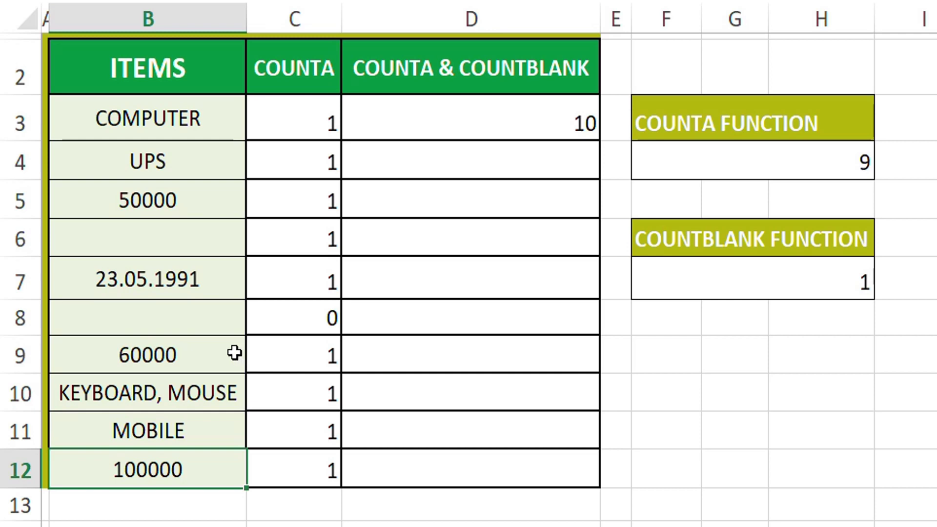
pyautogui.click(199, 322)
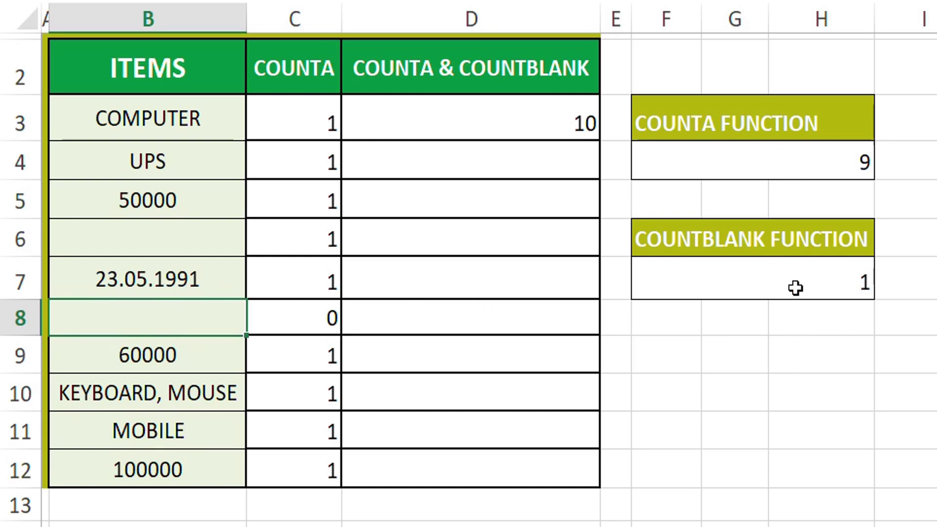
pyautogui.click(555, 114)
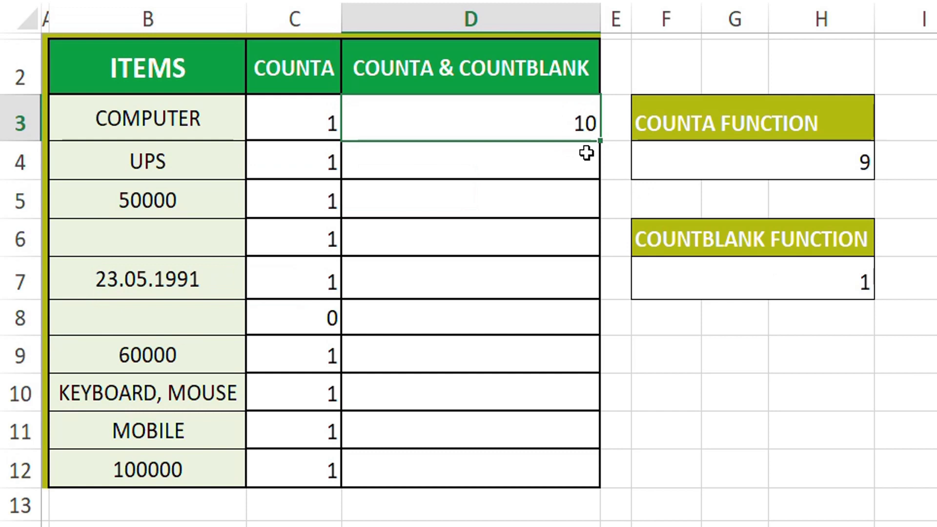